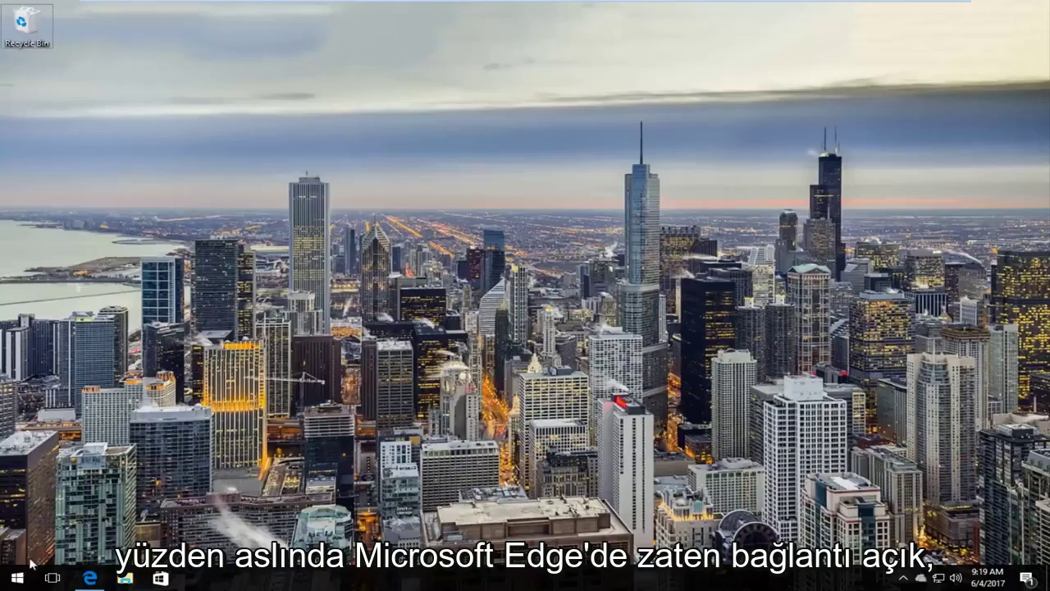
Restore Edge, maximize it, and look over the Visual C++ 2010 Redistributable (x86) download page
{"action": "left_click", "coordinate": [91, 577]}
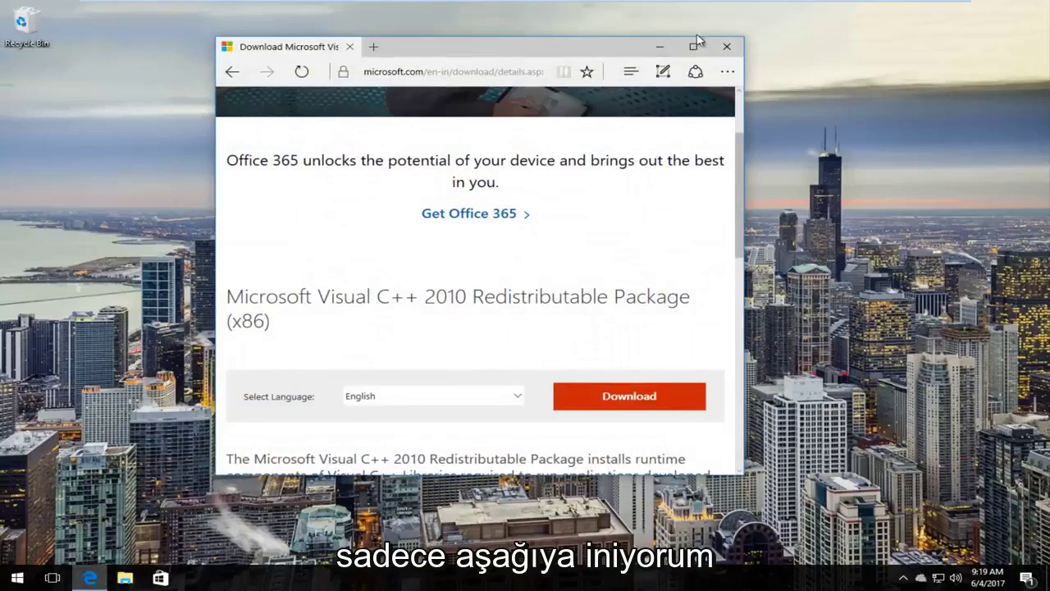
{"action": "left_click", "coordinate": [693, 48]}
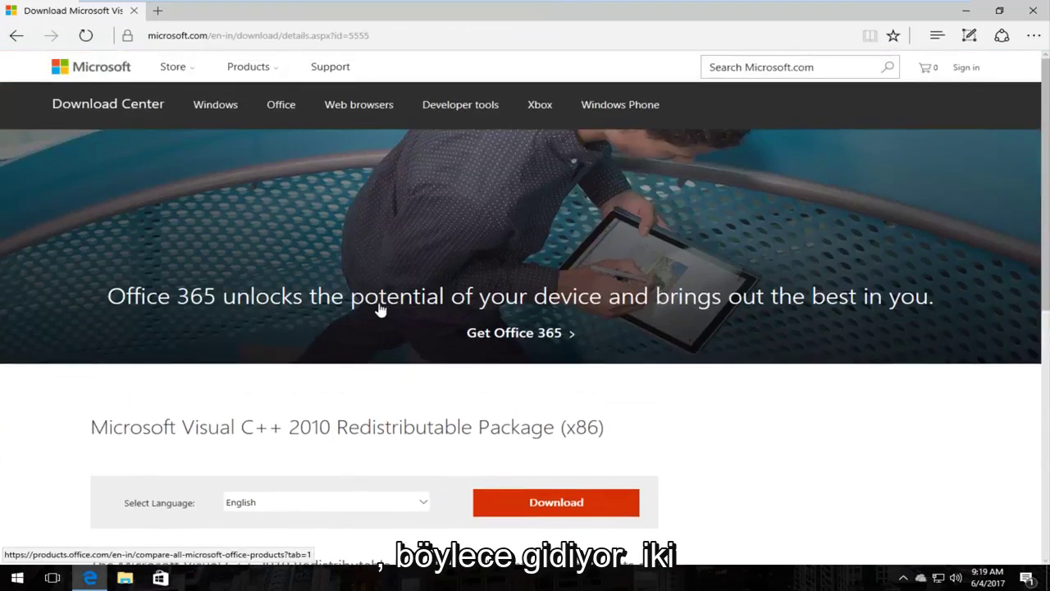
{"action": "scroll", "coordinate": [367, 306], "scroll_direction": "down", "scroll_amount": 1}
{"action": "scroll", "coordinate": [359, 316], "scroll_direction": "down", "scroll_amount": 1}
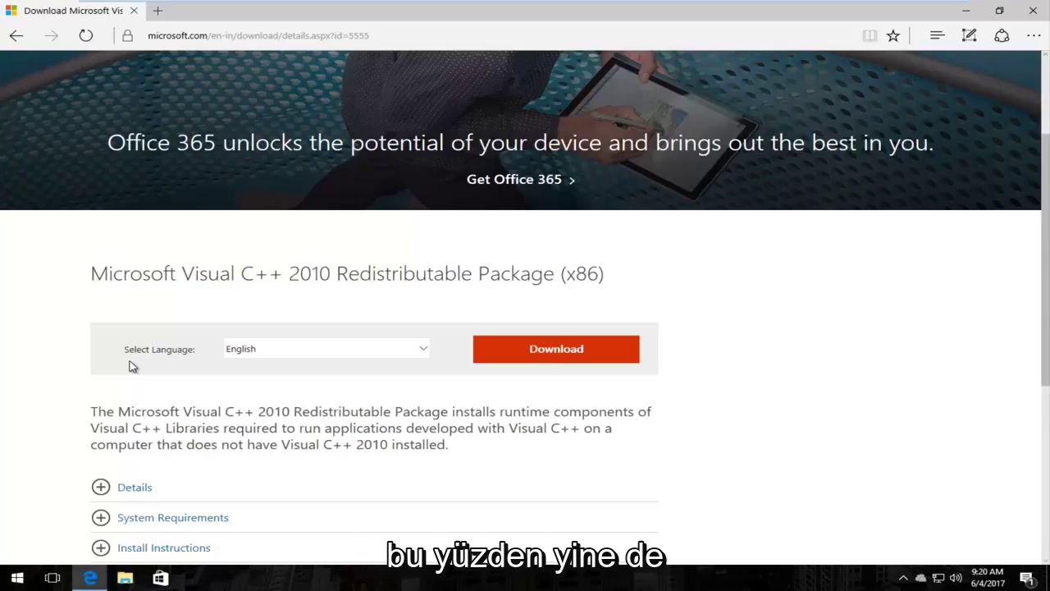
{"action": "scroll", "coordinate": [125, 283], "scroll_direction": "down", "scroll_amount": 2}
{"action": "scroll", "coordinate": [127, 290], "scroll_direction": "down", "scroll_amount": 1}
{"action": "scroll", "coordinate": [122, 282], "scroll_direction": "up", "scroll_amount": 2}
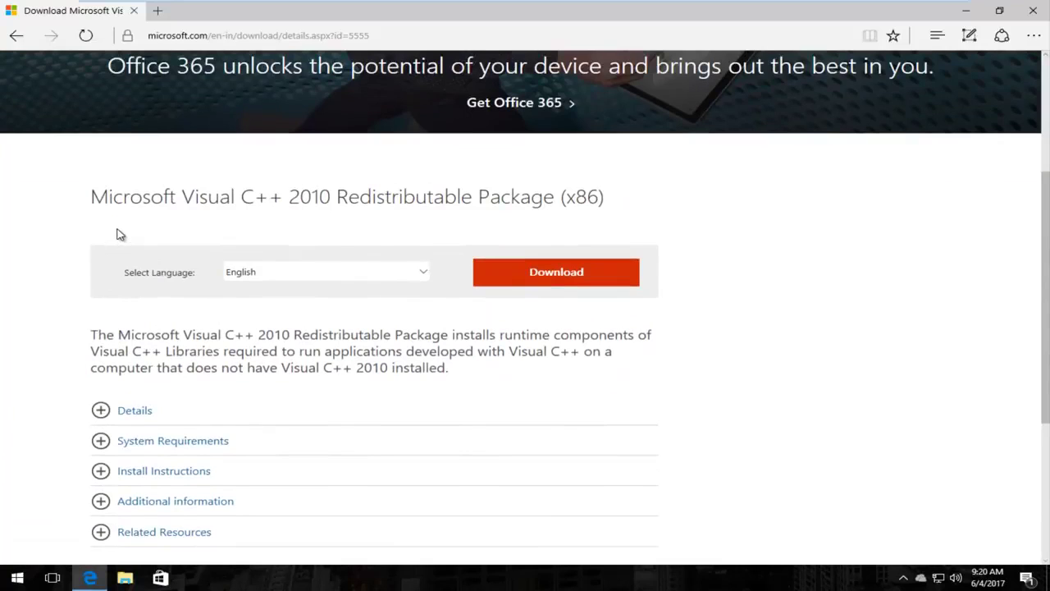
{"action": "scroll", "coordinate": [111, 260], "scroll_direction": "down", "scroll_amount": 1}
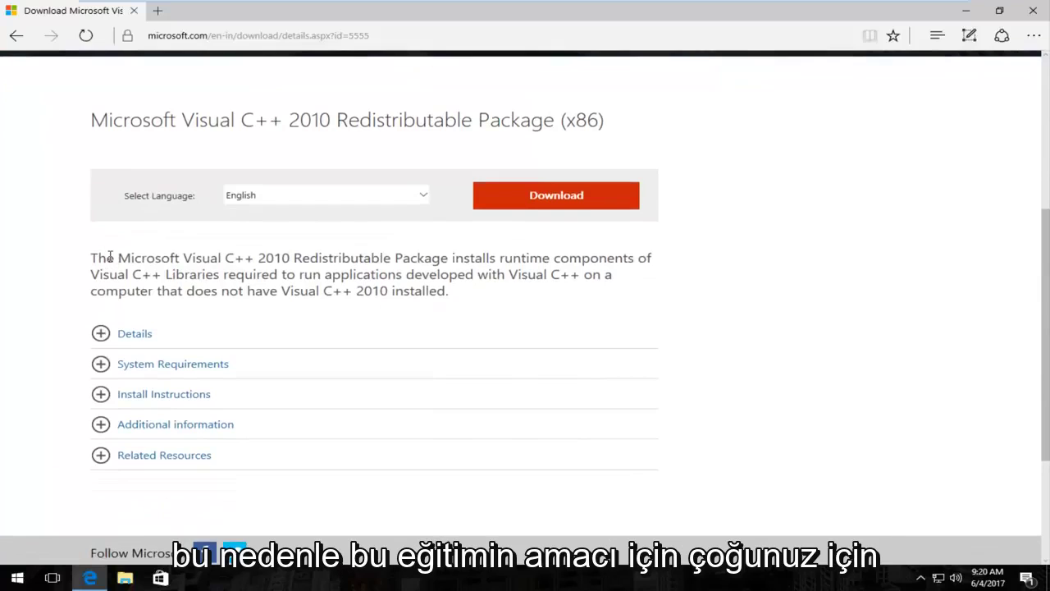
{"action": "scroll", "coordinate": [110, 257], "scroll_direction": "up", "scroll_amount": 1}
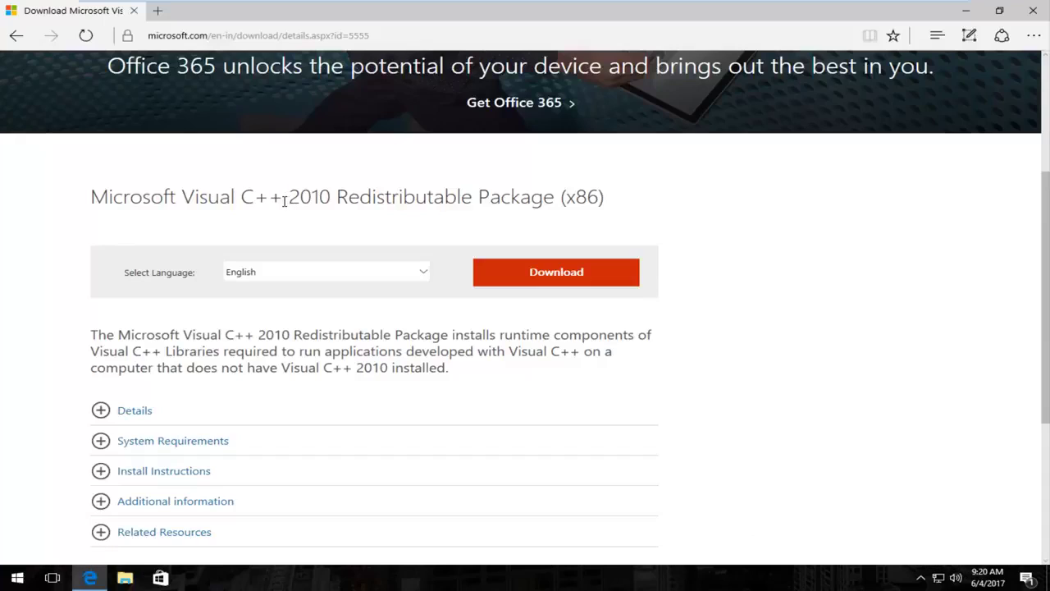
{"action": "scroll", "coordinate": [279, 200], "scroll_direction": "down", "scroll_amount": 3}
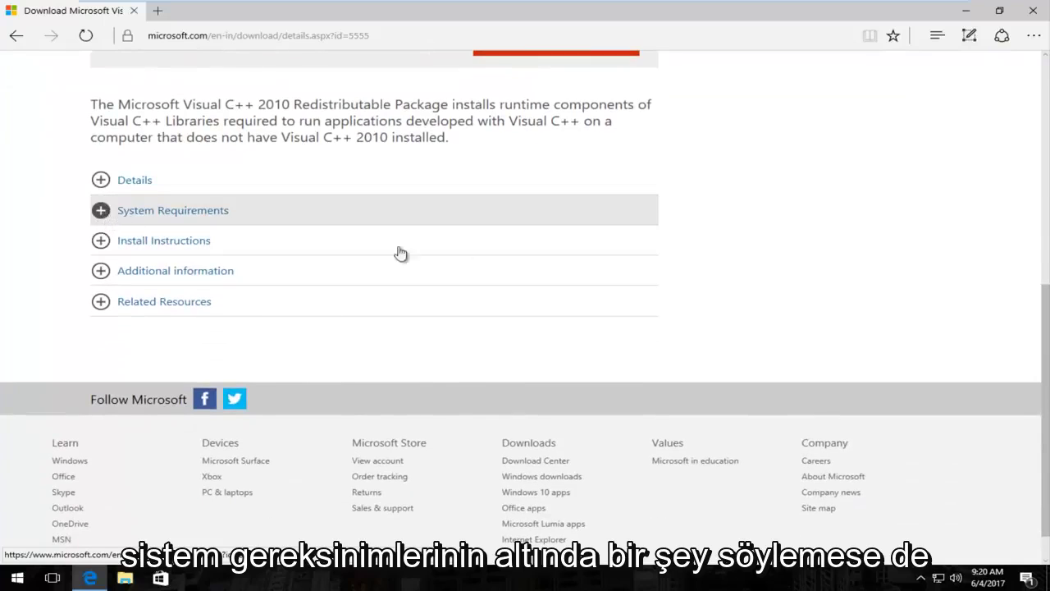
{"action": "left_click", "coordinate": [133, 218]}
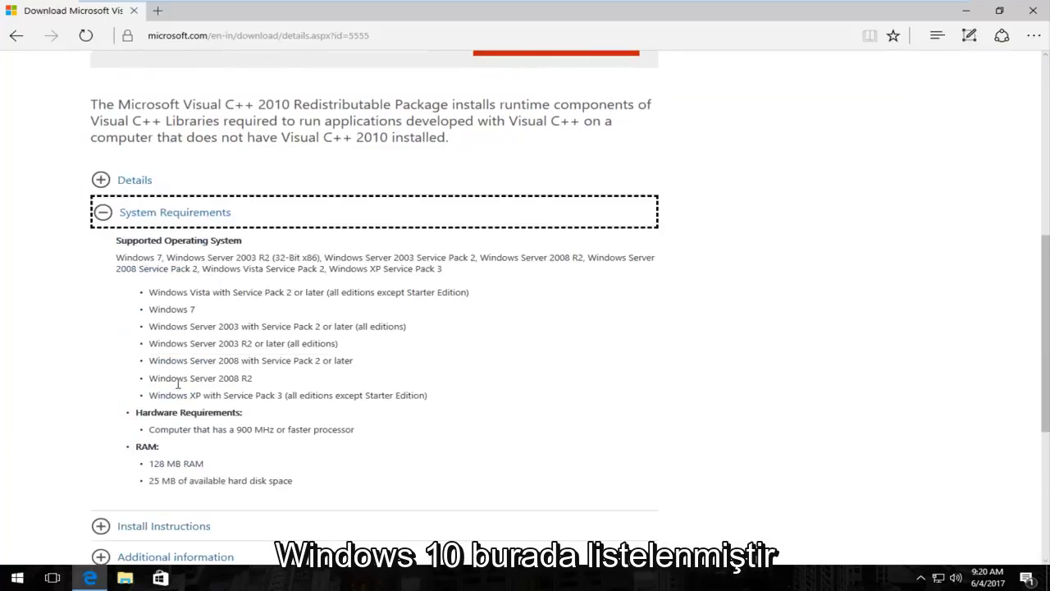
{"action": "scroll", "coordinate": [178, 377], "scroll_direction": "up", "scroll_amount": 2}
{"action": "left_click", "coordinate": [102, 369]}
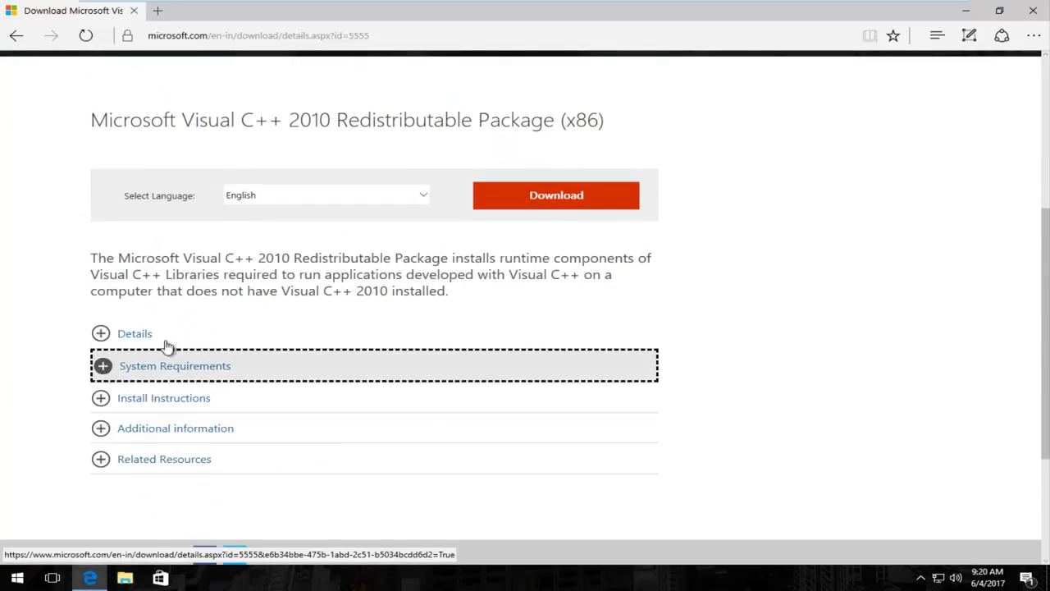
{"action": "left_click", "coordinate": [24, 222]}
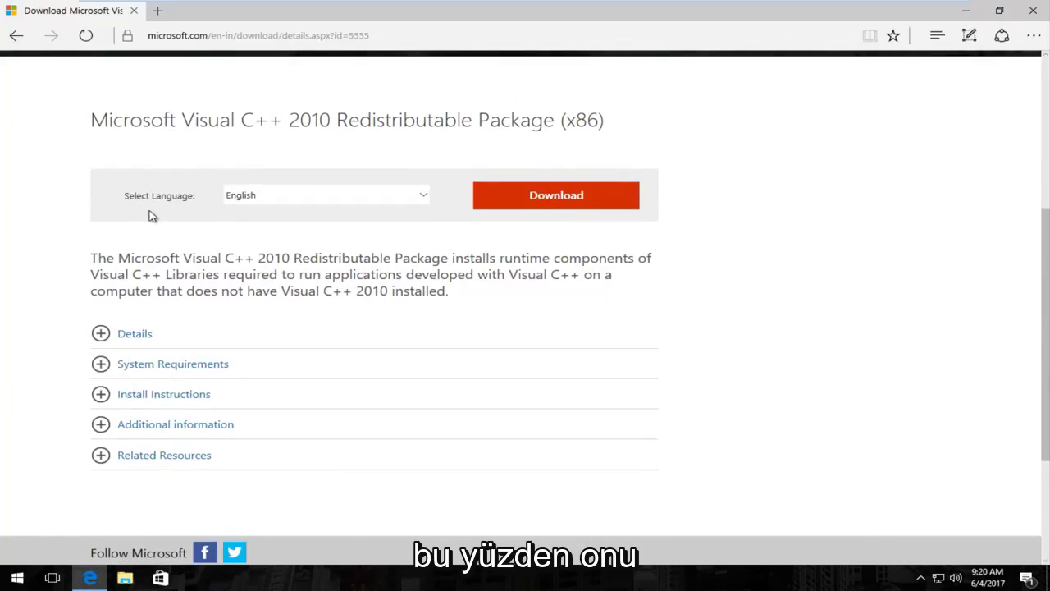
{"action": "scroll", "coordinate": [279, 203], "scroll_direction": "up", "scroll_amount": 2}
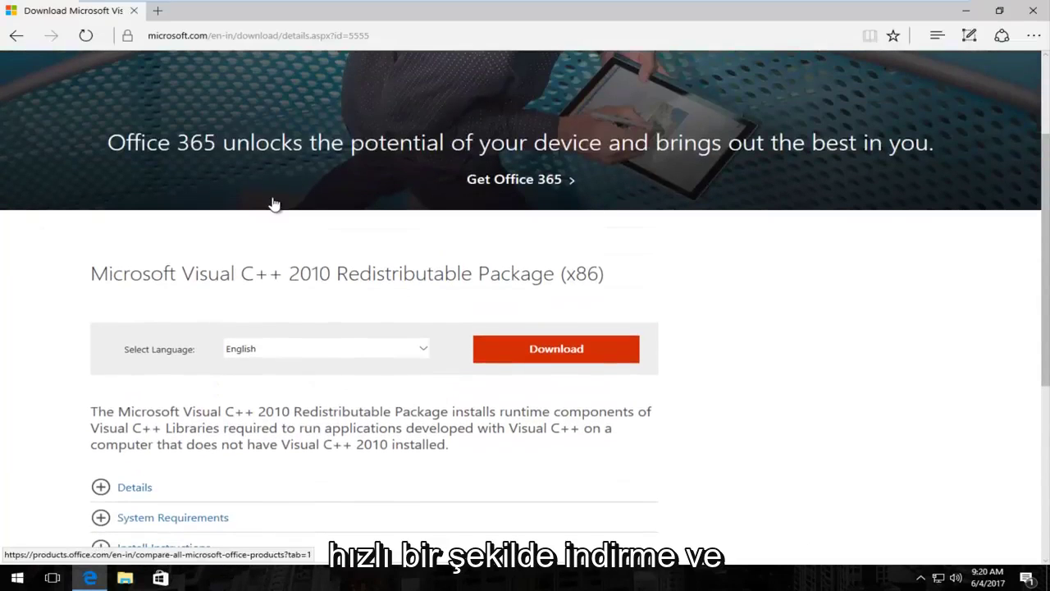
{"action": "scroll", "coordinate": [274, 202], "scroll_direction": "down", "scroll_amount": 1}
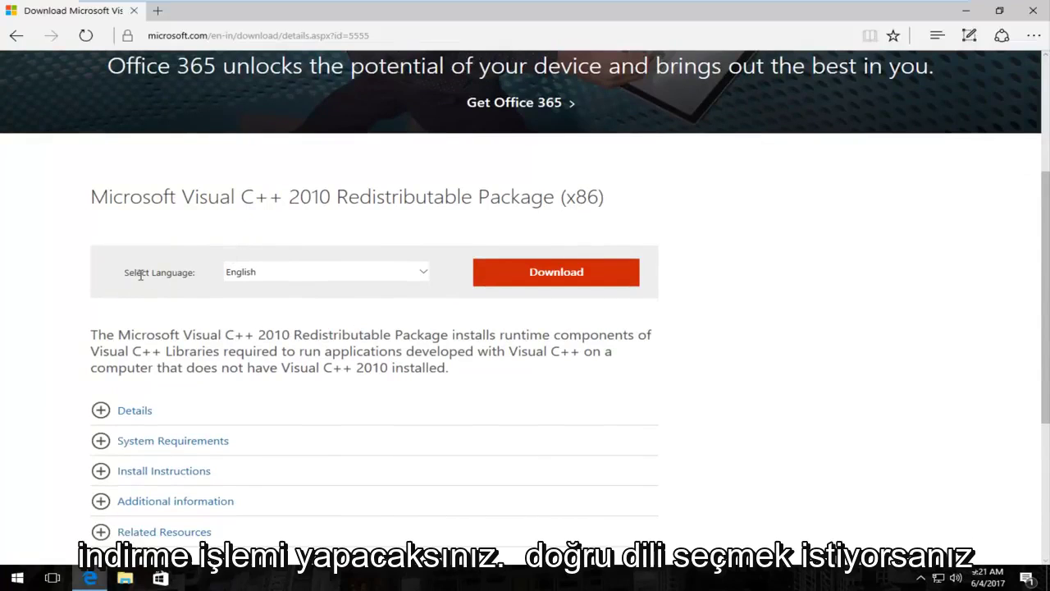
Keep English as the download language and start downloading the x86 package
{"action": "left_click", "coordinate": [281, 273]}
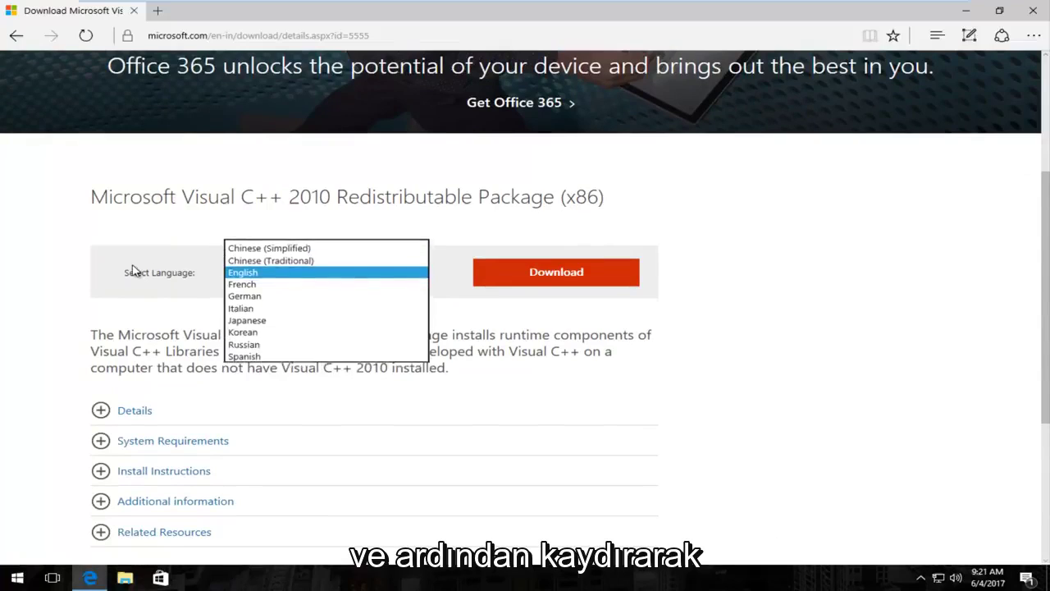
{"action": "left_click", "coordinate": [312, 274]}
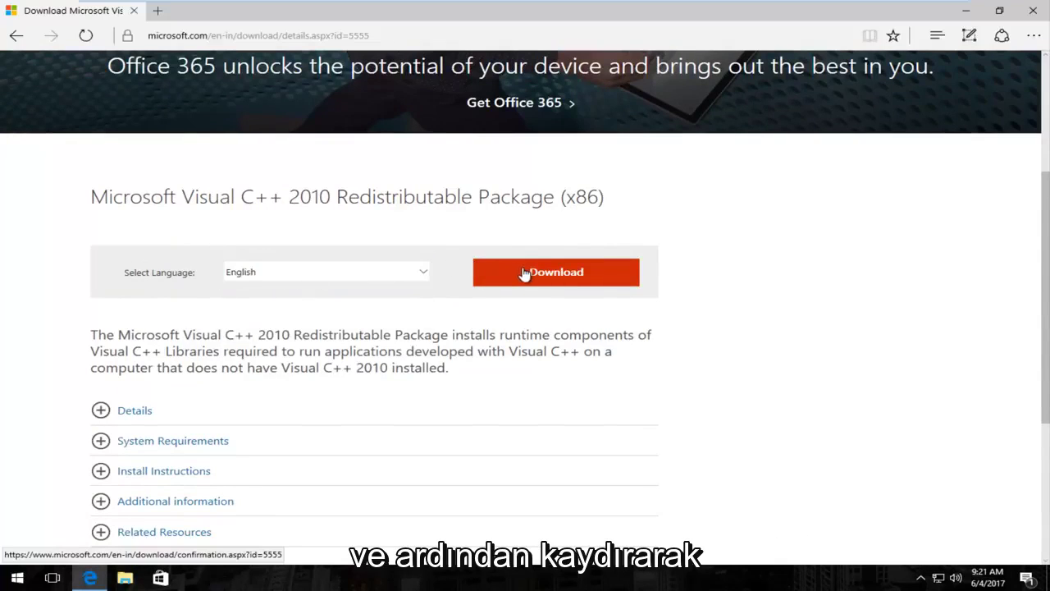
{"action": "left_click", "coordinate": [556, 275]}
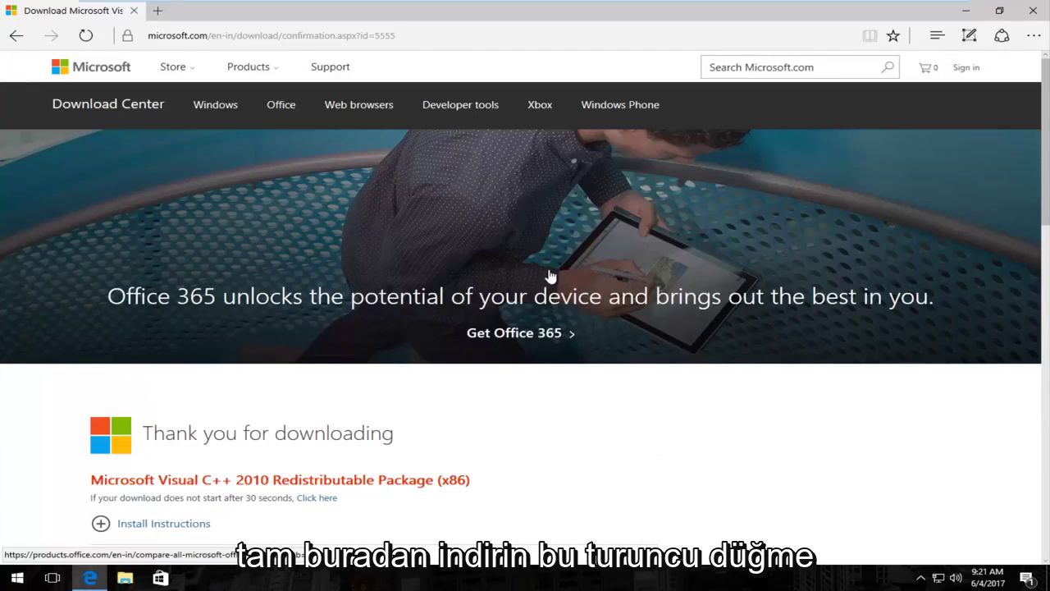
Save vcredist_x86.exe and run it once the download finishes
{"action": "scroll", "coordinate": [543, 281], "scroll_direction": "down", "scroll_amount": 2}
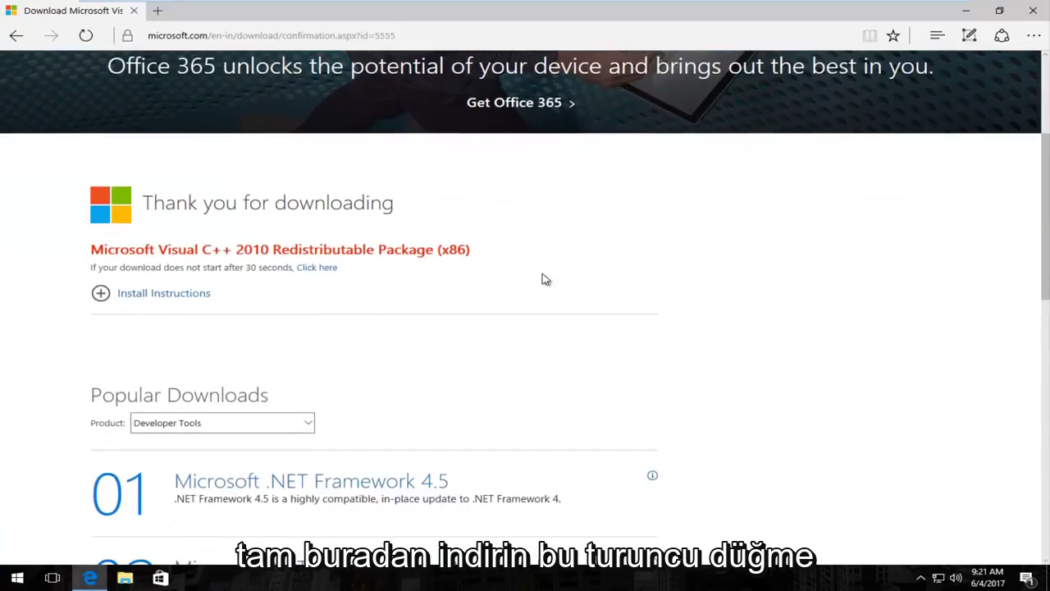
{"action": "scroll", "coordinate": [543, 281], "scroll_direction": "down", "scroll_amount": 1}
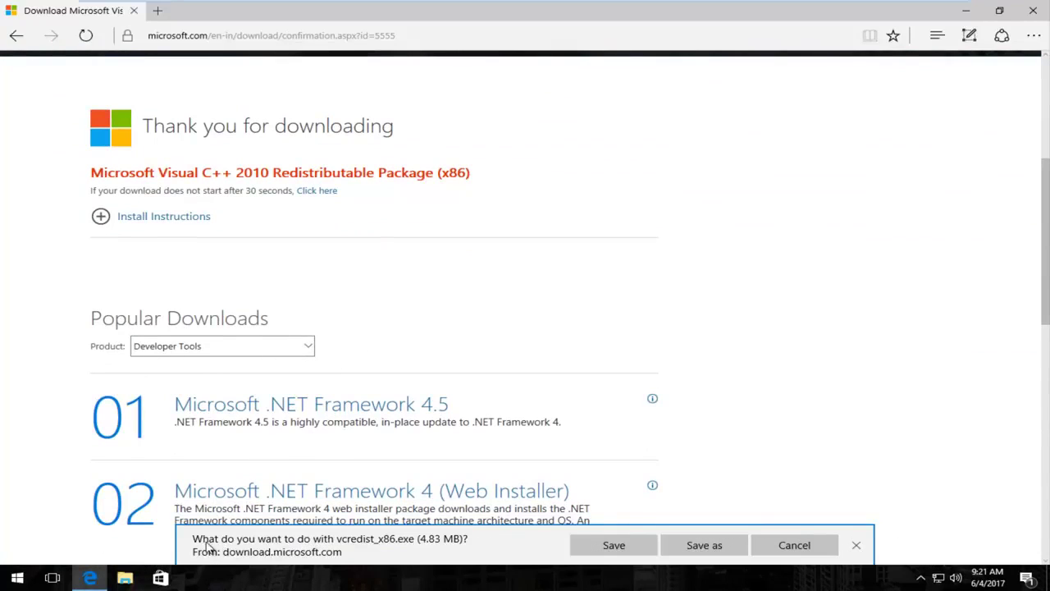
{"action": "scroll", "coordinate": [135, 534], "scroll_direction": "up", "scroll_amount": 1}
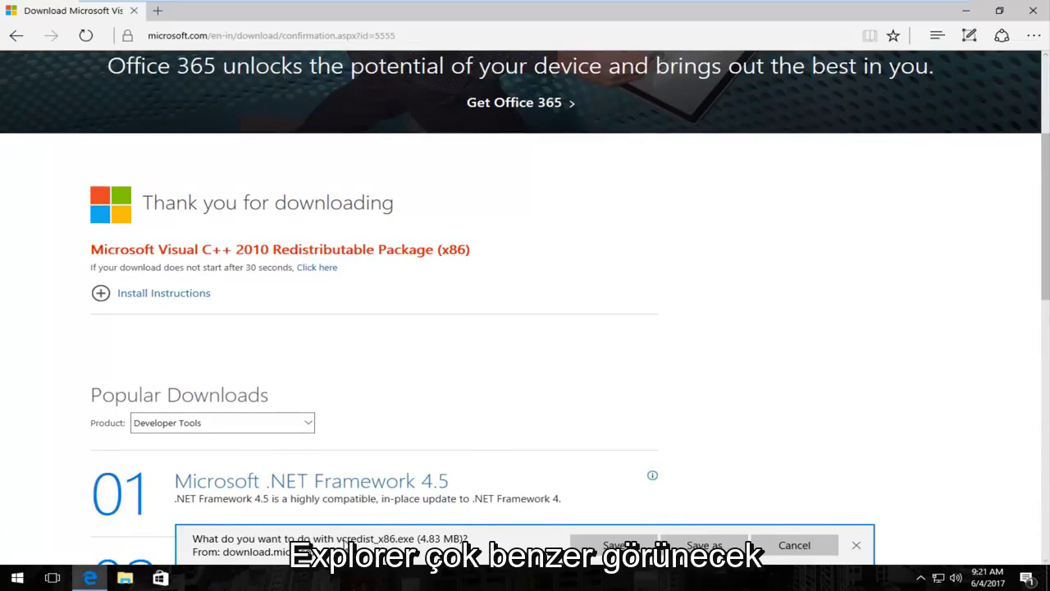
{"action": "left_click", "coordinate": [614, 546]}
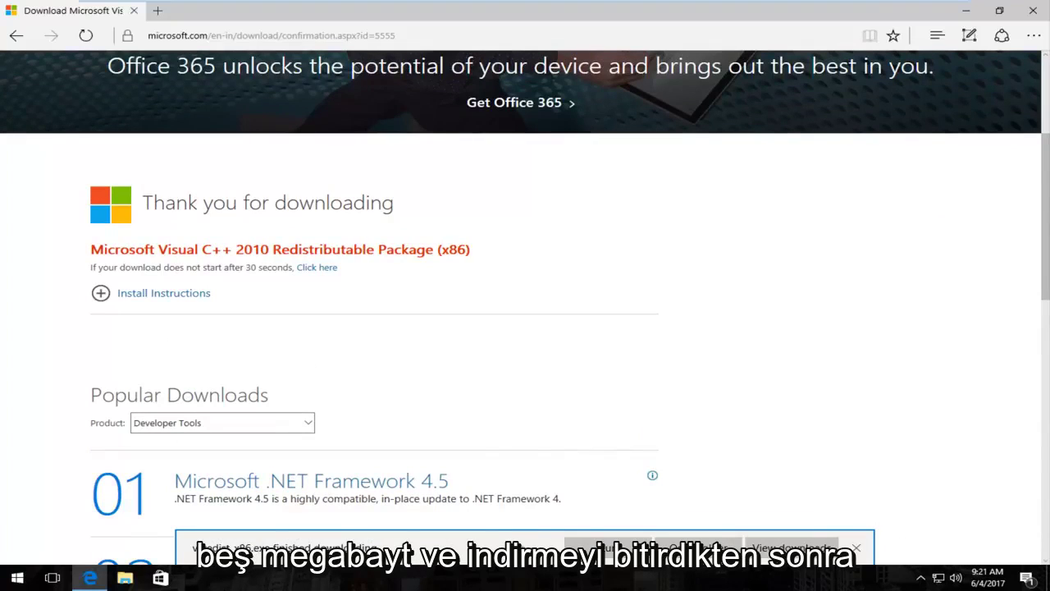
{"action": "left_click", "coordinate": [589, 547]}
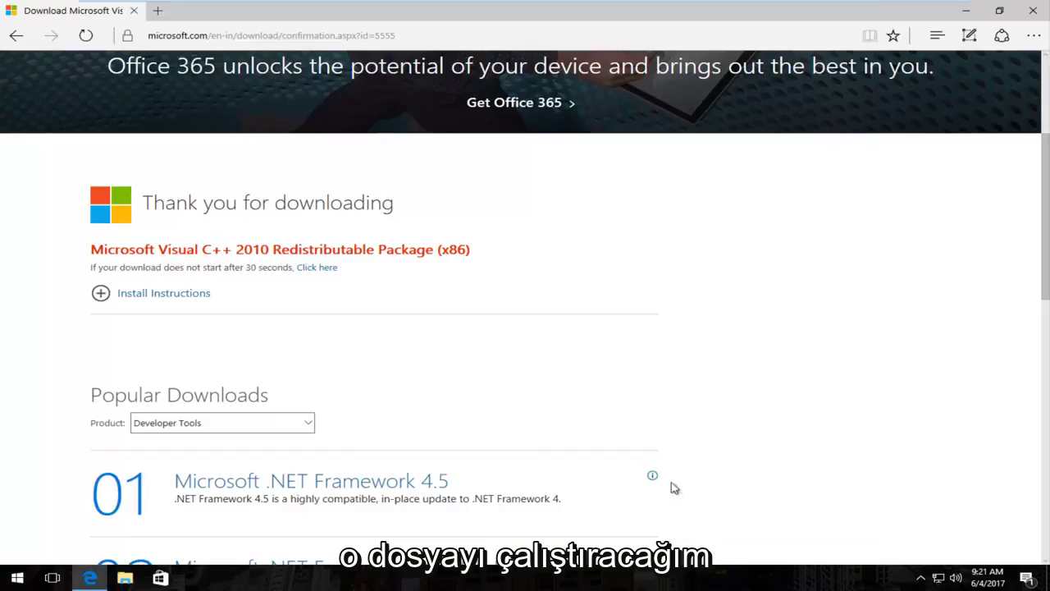
Minimize Edge, approve the User Account Control prompt, and accept the Visual C++ 2010 license terms
{"action": "left_click", "coordinate": [967, 12]}
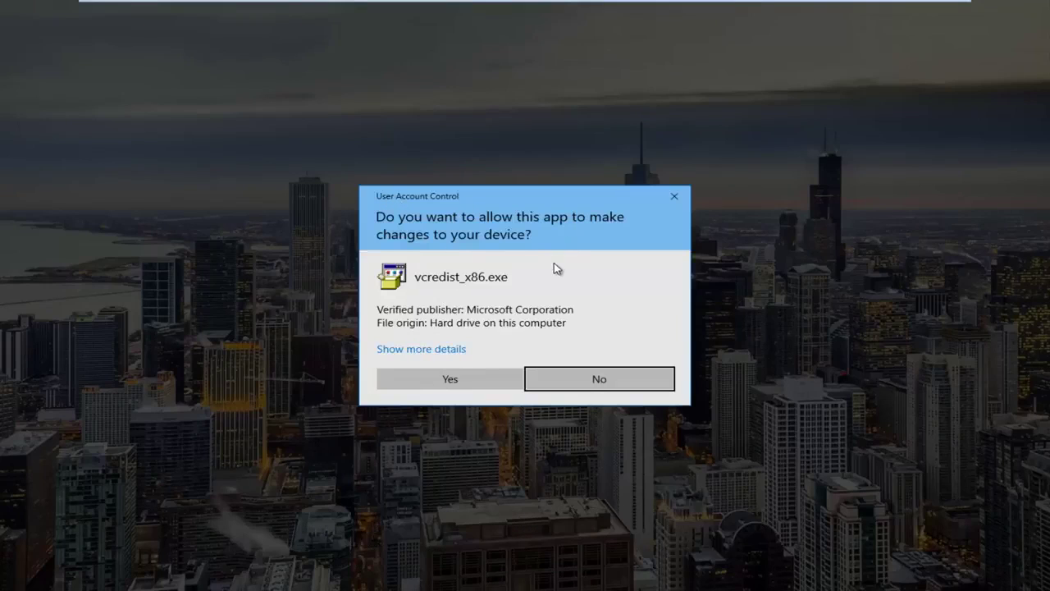
{"action": "left_click", "coordinate": [439, 379]}
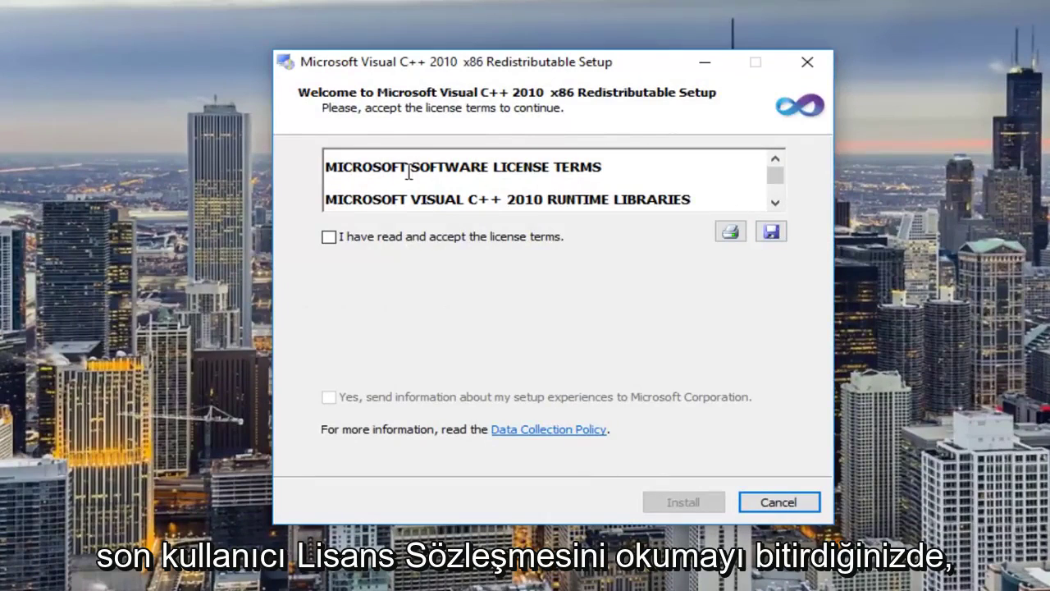
{"action": "scroll", "coordinate": [402, 208], "scroll_direction": "down", "scroll_amount": 2}
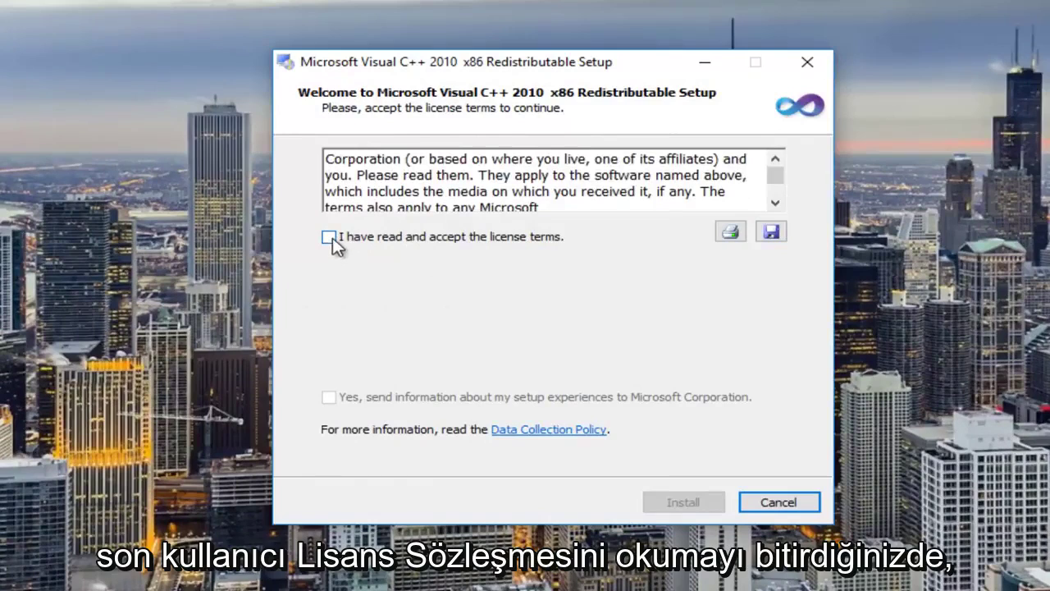
{"action": "left_click", "coordinate": [332, 238]}
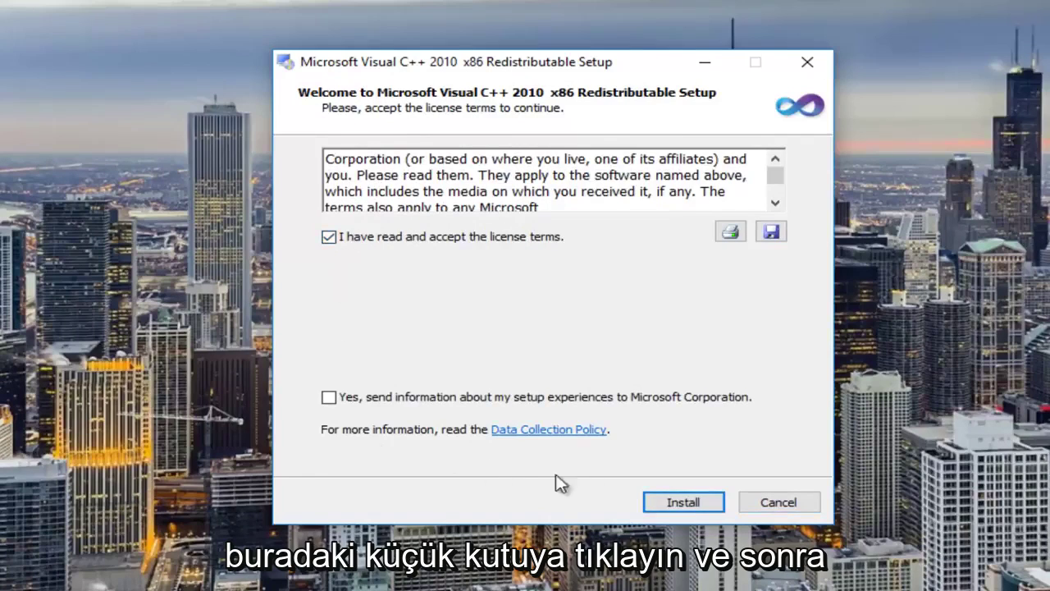
Start installing the Visual C++ 2010 x86 Redistributable
{"action": "left_click", "coordinate": [673, 503]}
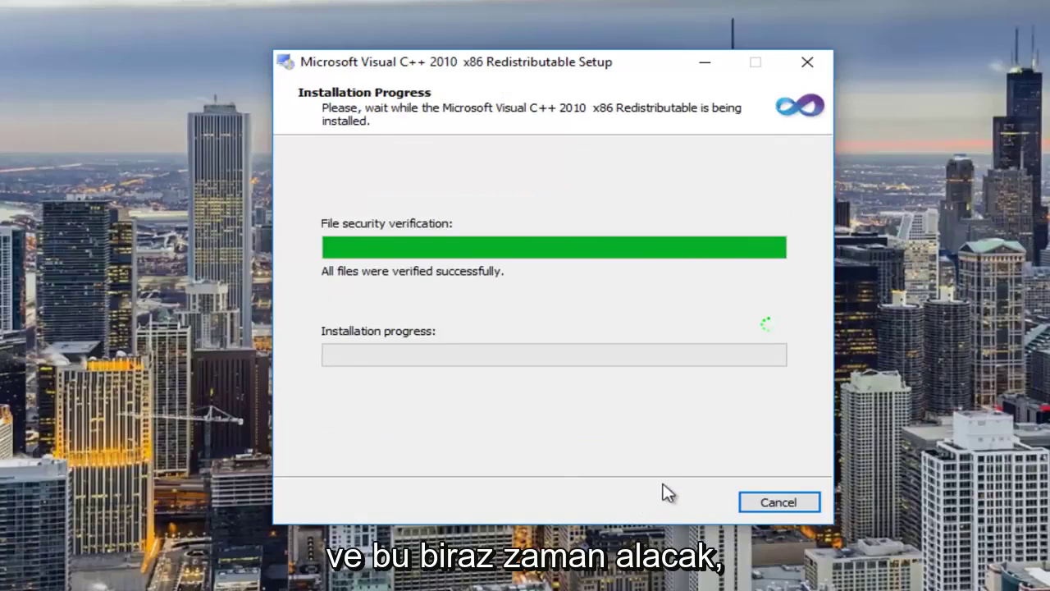